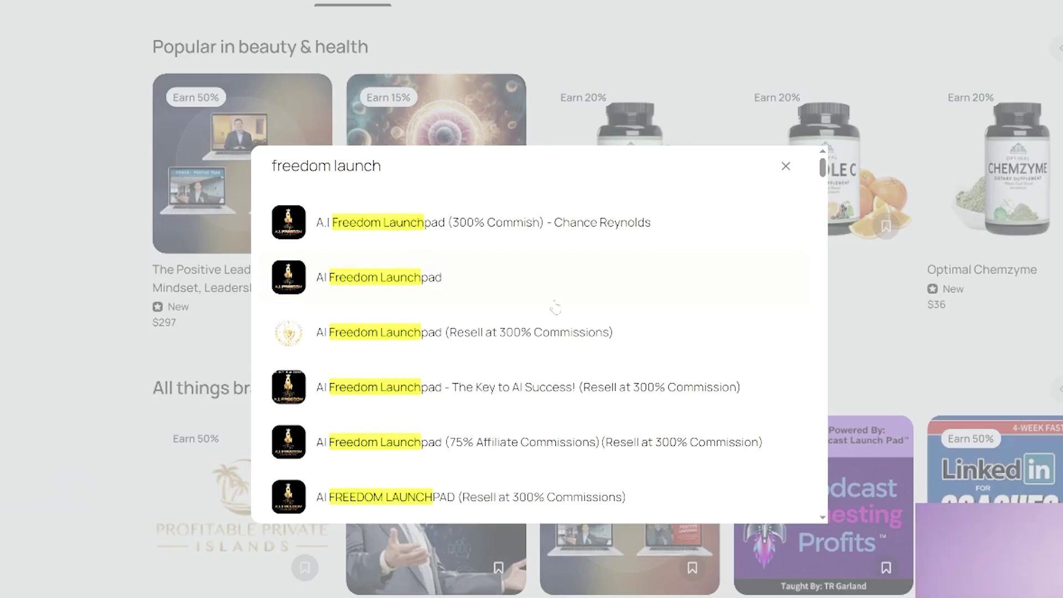
Scroll through the AI Freedom Launchpad search results dropdown and back up
{"action": "scroll", "coordinate": [555, 308], "scroll_direction": "down", "scroll_amount": 4}
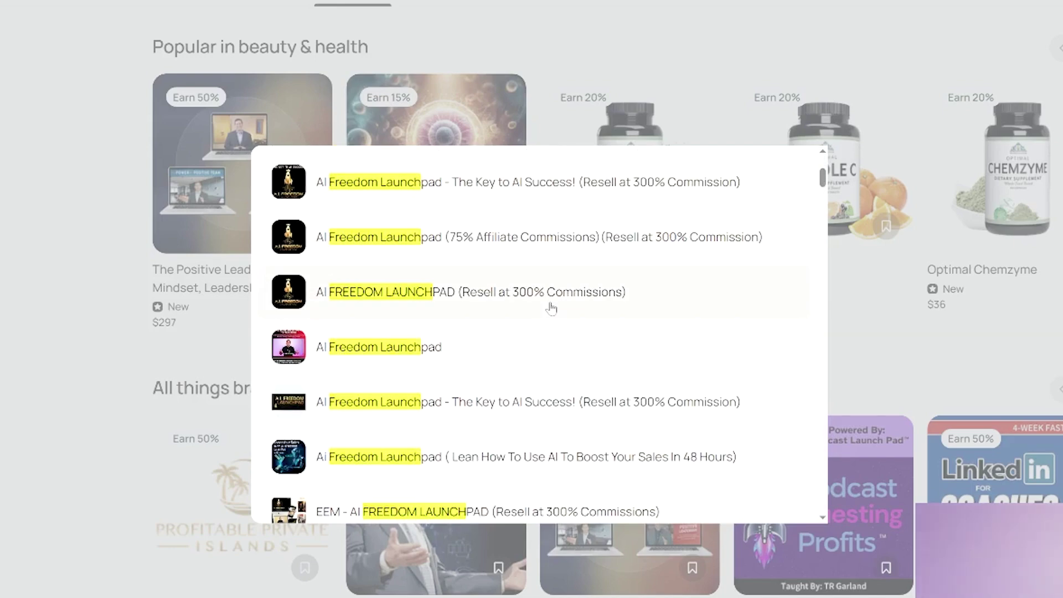
{"action": "scroll", "coordinate": [552, 310], "scroll_direction": "down", "scroll_amount": 2}
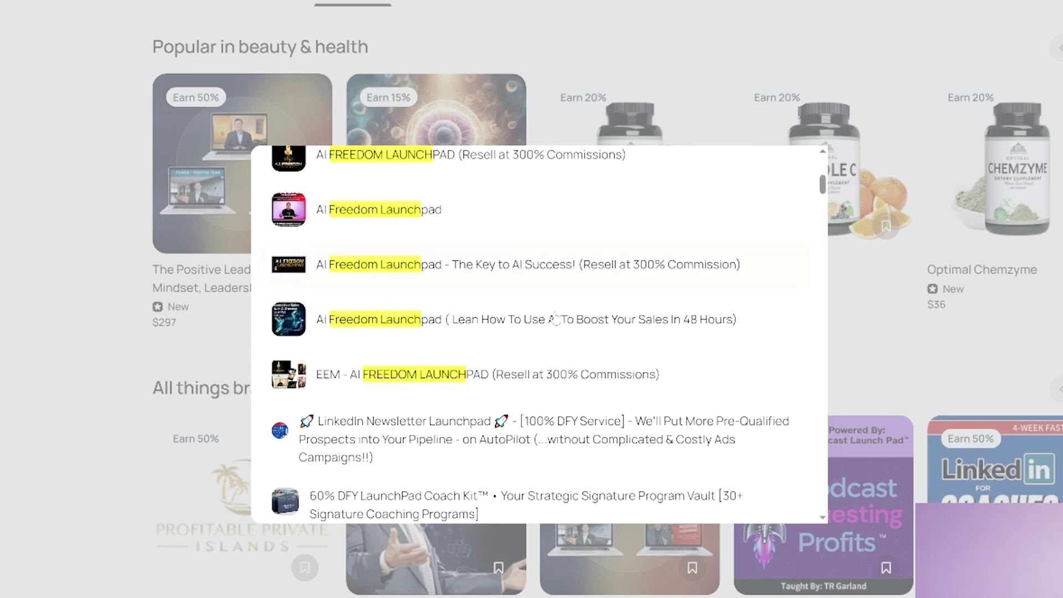
{"action": "scroll", "coordinate": [559, 319], "scroll_direction": "up", "scroll_amount": 2}
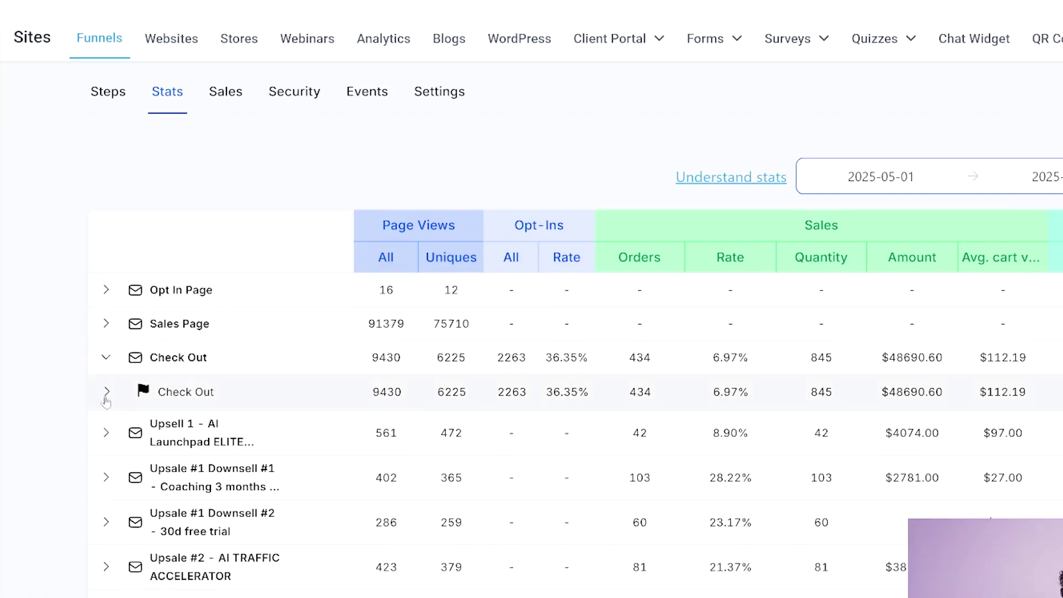
Expand Check Out sales, circling the 364-order $33,553.60 row, three order bumps, and Upsell 1 ($97.00)
{"action": "left_click", "coordinate": [106, 391]}
{"action": "scroll", "coordinate": [406, 330], "scroll_direction": "down", "scroll_amount": 3}
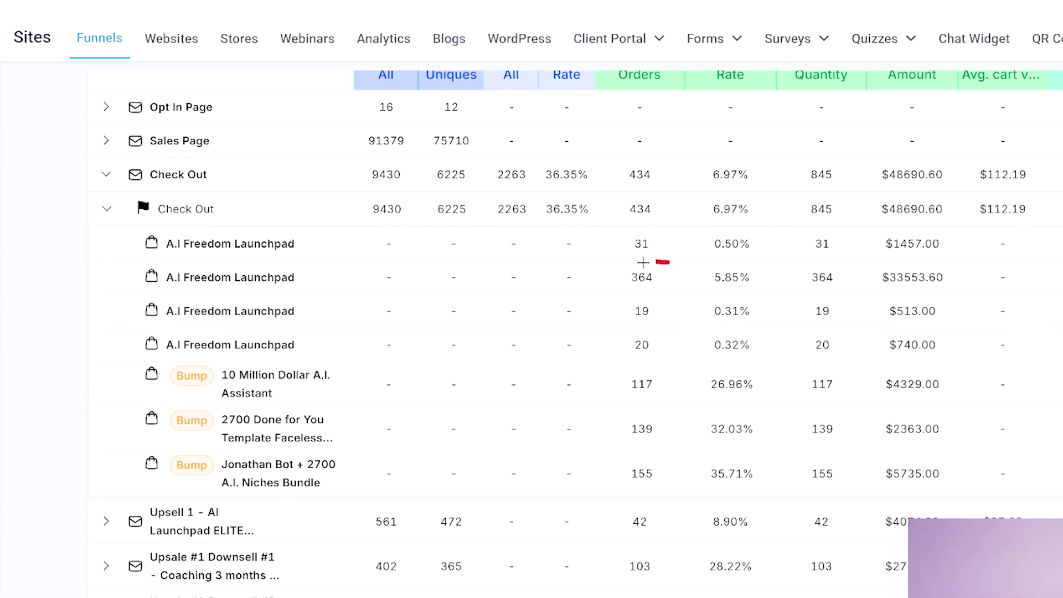
{"action": "left_click_drag", "start_coordinate": [643, 262], "coordinate": [958, 289]}
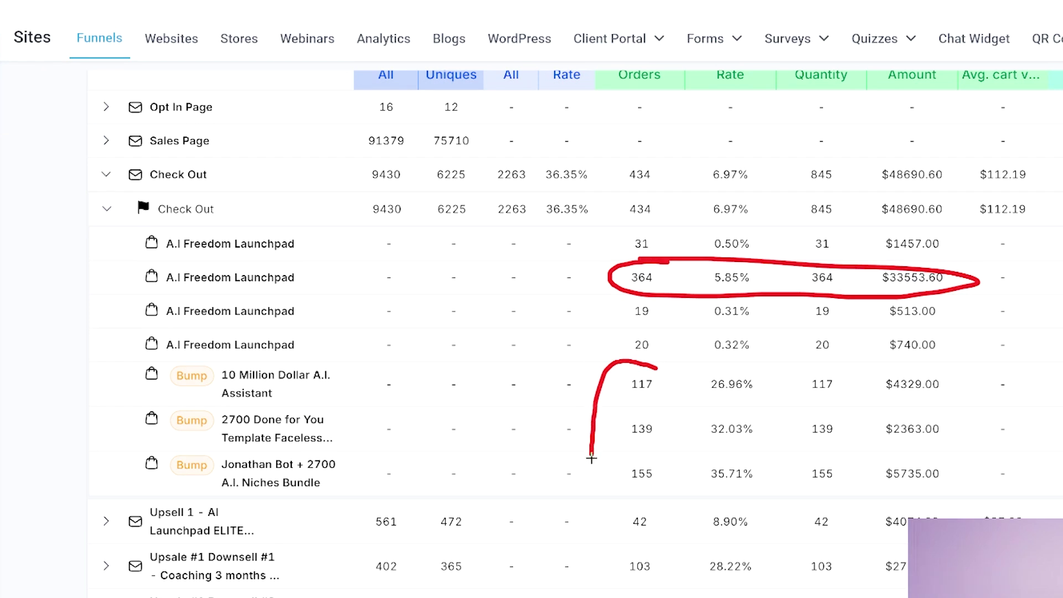
{"action": "left_click_drag", "start_coordinate": [591, 459], "coordinate": [636, 366]}
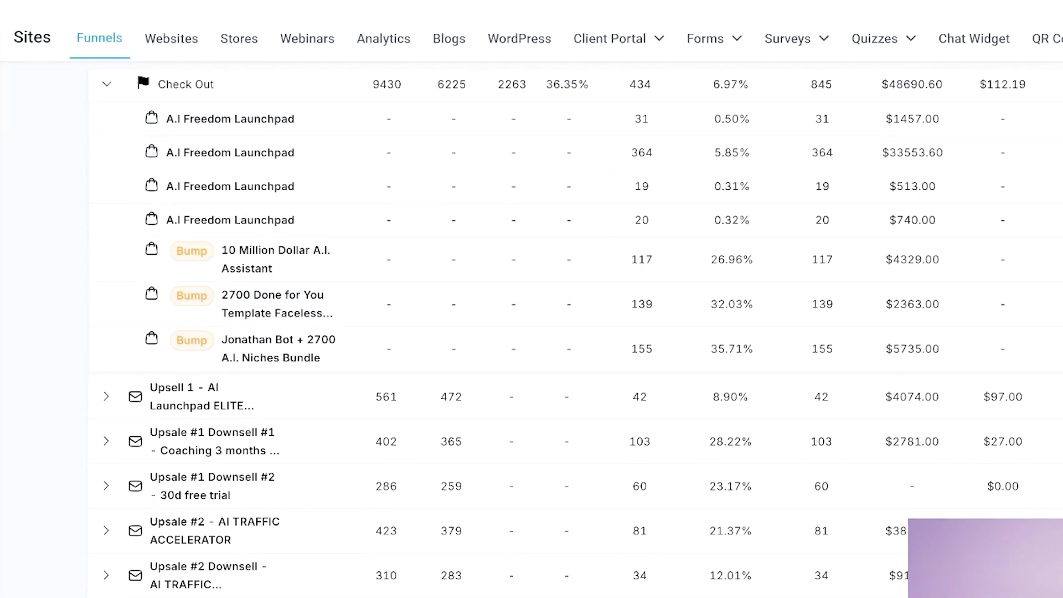
{"action": "left_click_drag", "start_coordinate": [90, 377], "coordinate": [239, 354]}
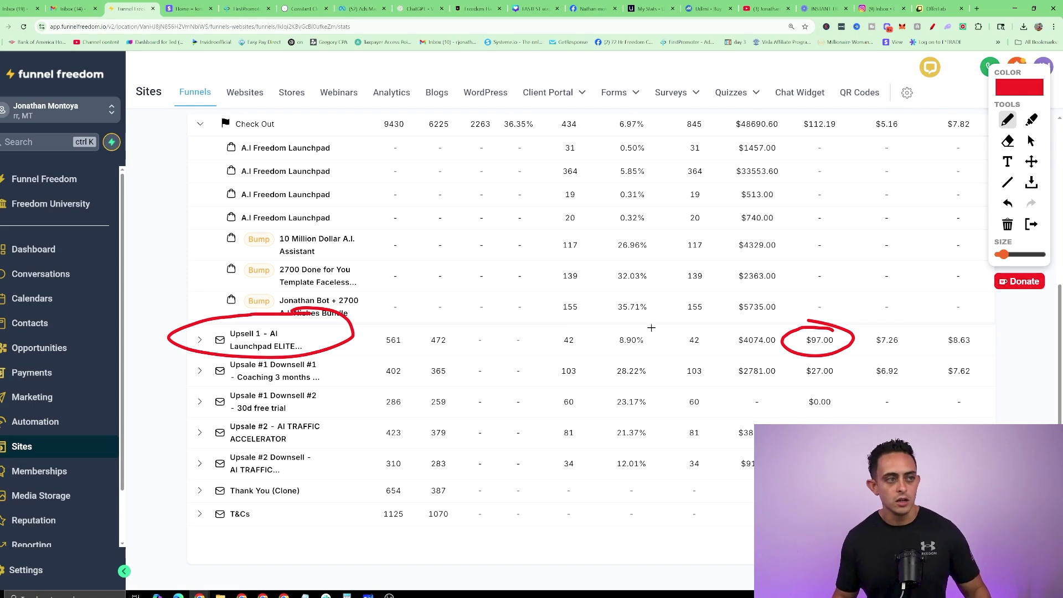
{"action": "scroll", "coordinate": [651, 328], "scroll_direction": "up", "scroll_amount": 2}
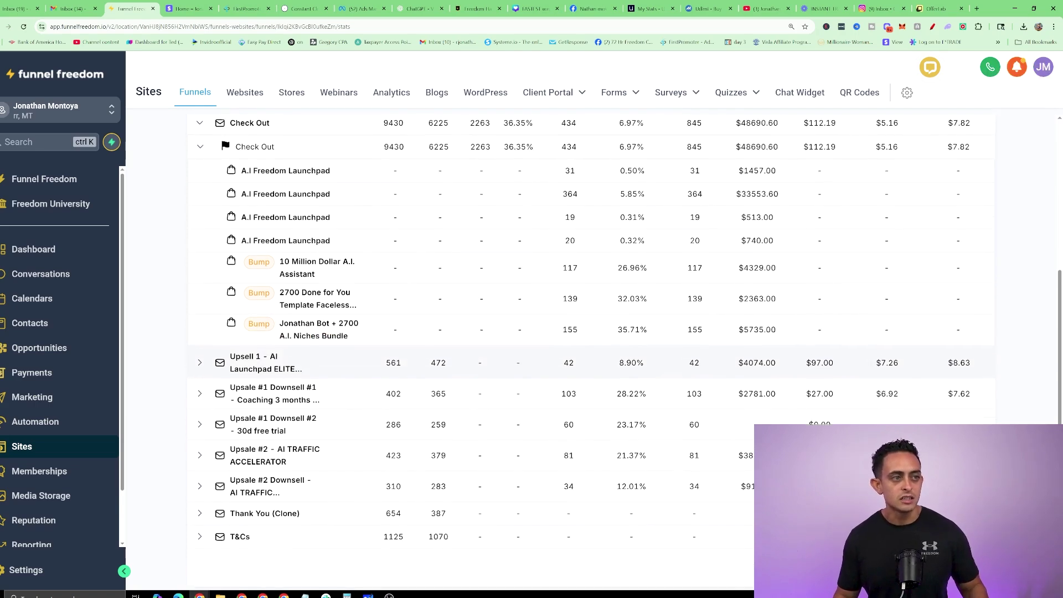
{"action": "left_click", "coordinate": [944, 6]}
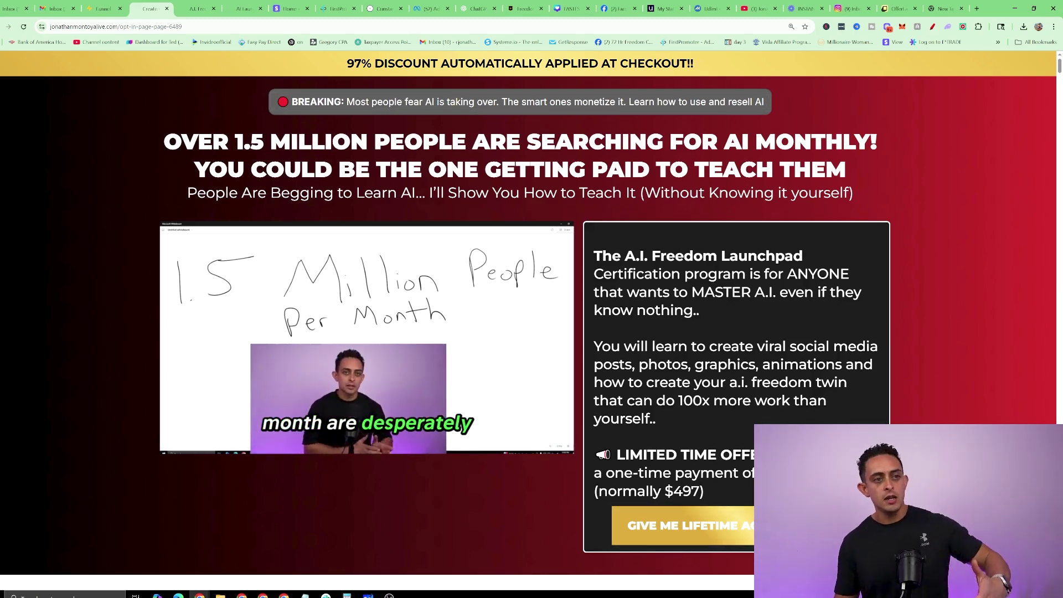
Scroll through the AI Freedom Launchpad opt-in sales page and back up, then go to checkout
{"action": "mouse_move", "coordinate": [405, 294]}
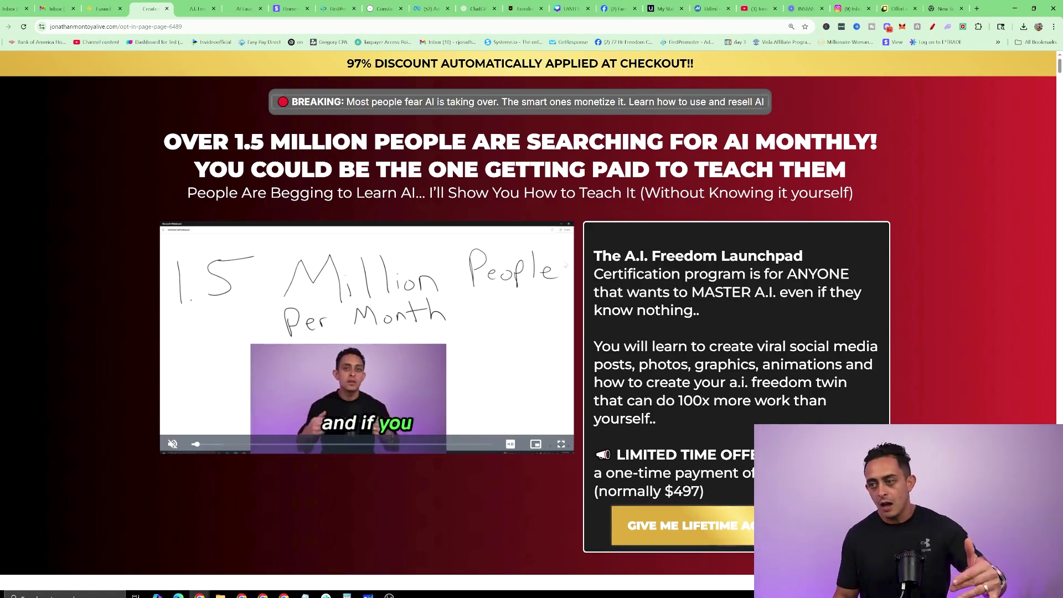
{"action": "scroll", "coordinate": [563, 264], "scroll_direction": "down", "scroll_amount": 10}
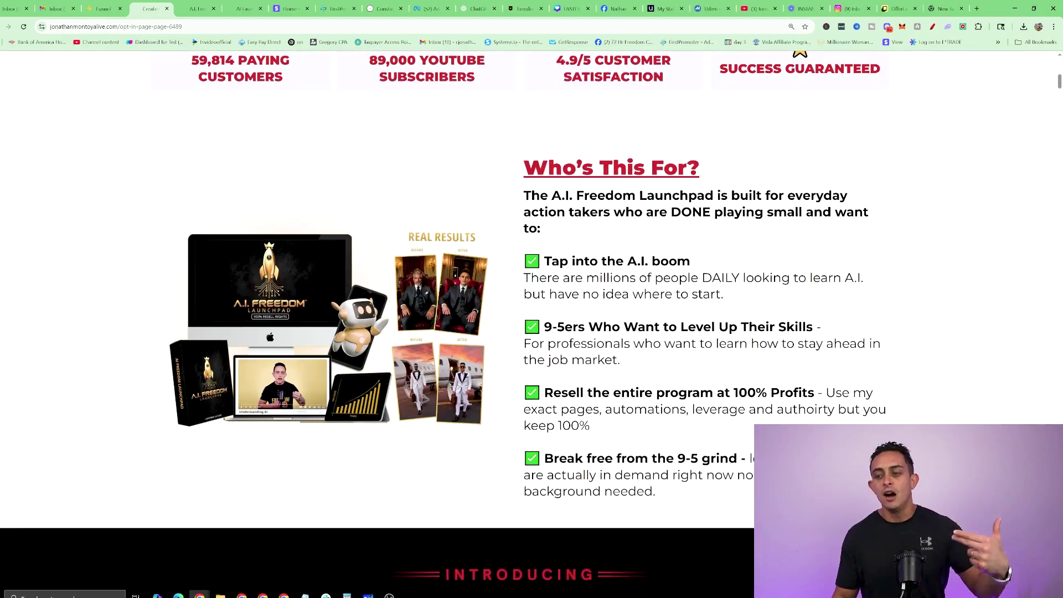
{"action": "scroll", "coordinate": [562, 259], "scroll_direction": "down", "scroll_amount": 20}
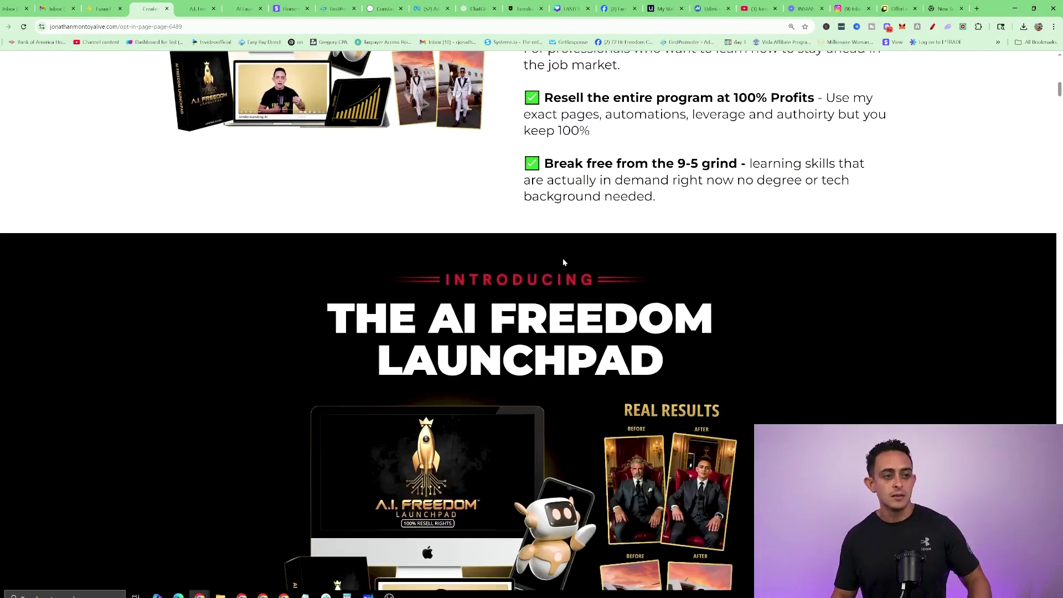
{"action": "scroll", "coordinate": [561, 264], "scroll_direction": "down", "scroll_amount": 2}
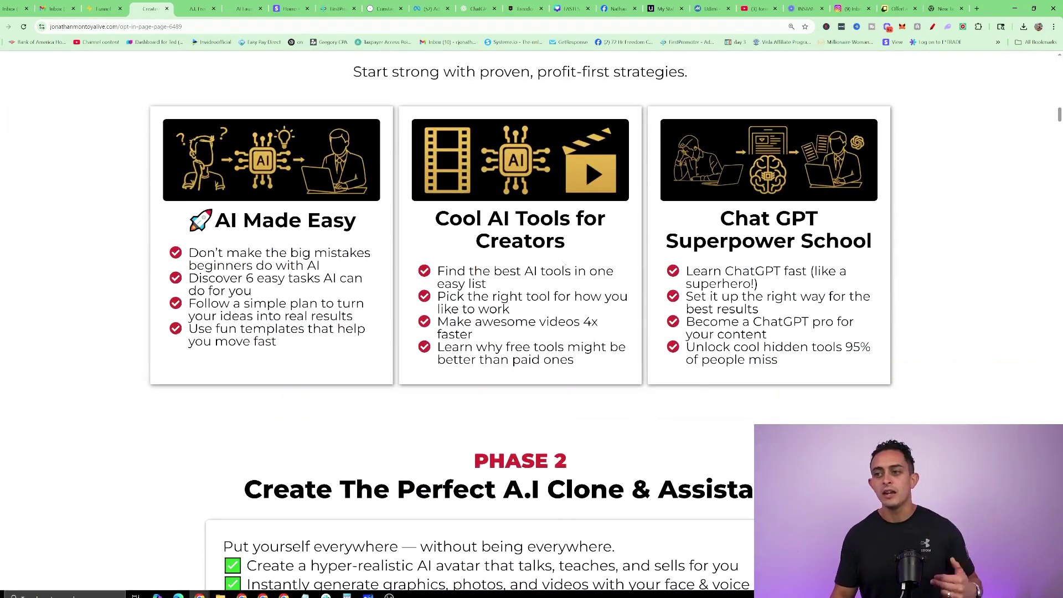
{"action": "scroll", "coordinate": [562, 259], "scroll_direction": "down", "scroll_amount": 7}
{"action": "scroll", "coordinate": [561, 258], "scroll_direction": "up", "scroll_amount": 3}
{"action": "scroll", "coordinate": [726, 228], "scroll_direction": "up", "scroll_amount": 20}
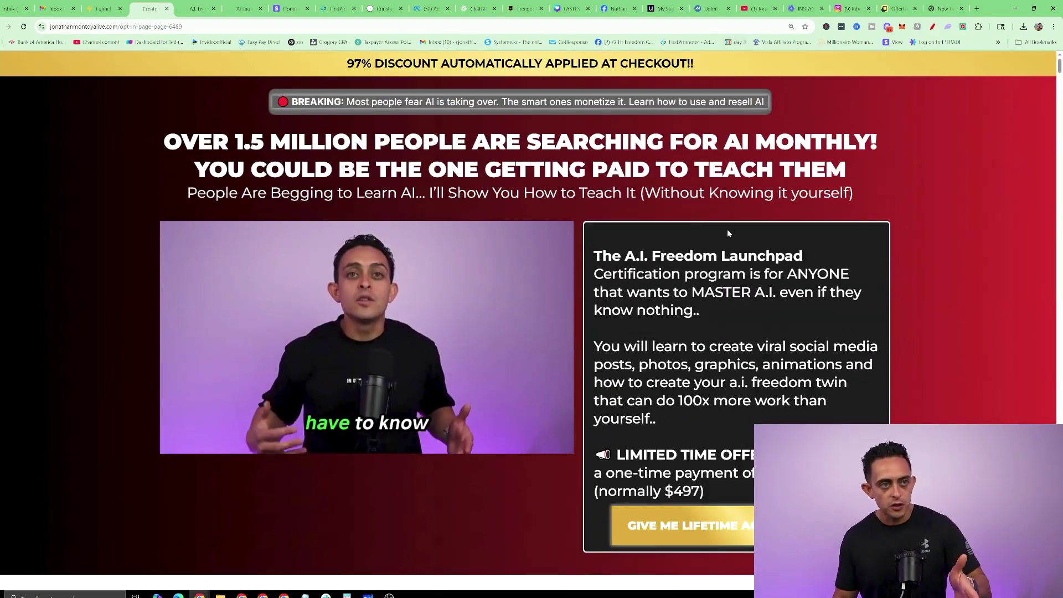
{"action": "key", "text": "ctrl+Tab"}
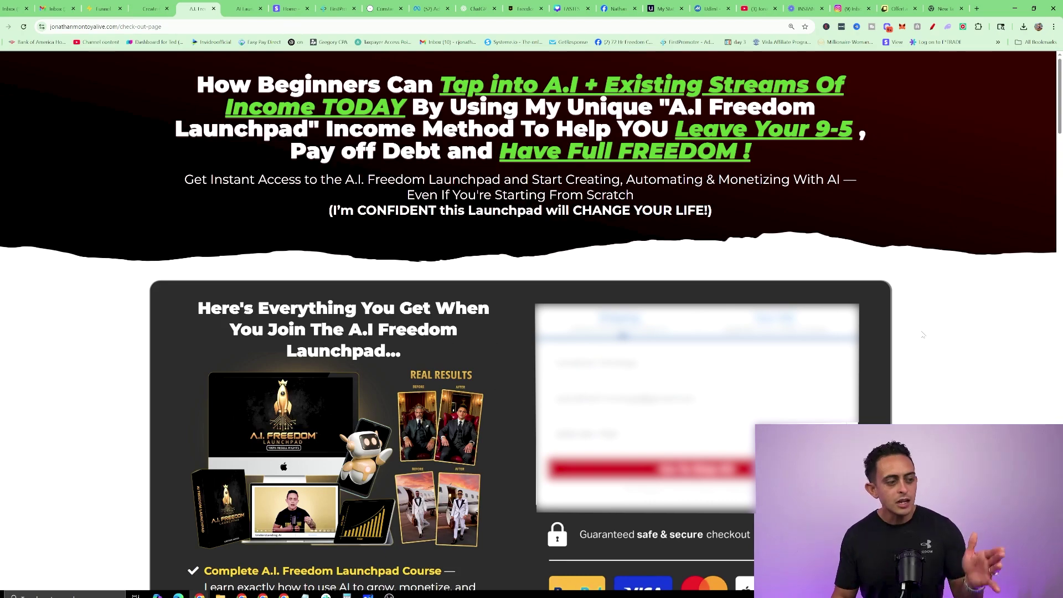
Review the checkout page, then bring up the AI Launchpad ELITE Coaching upsell page
{"action": "scroll", "coordinate": [917, 327], "scroll_direction": "down", "scroll_amount": 4}
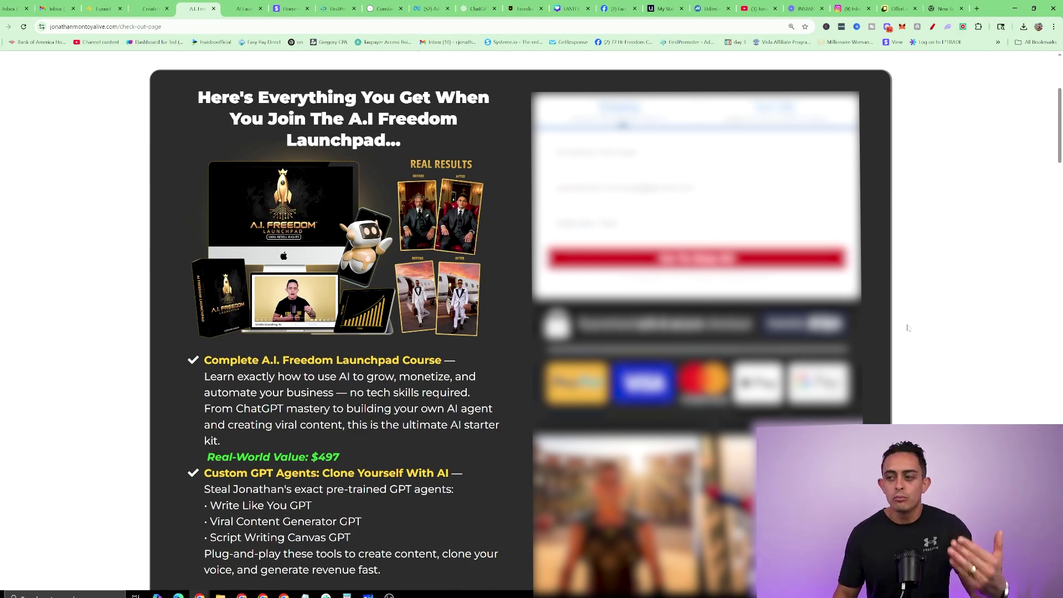
{"action": "scroll", "coordinate": [908, 329], "scroll_direction": "up", "scroll_amount": 4}
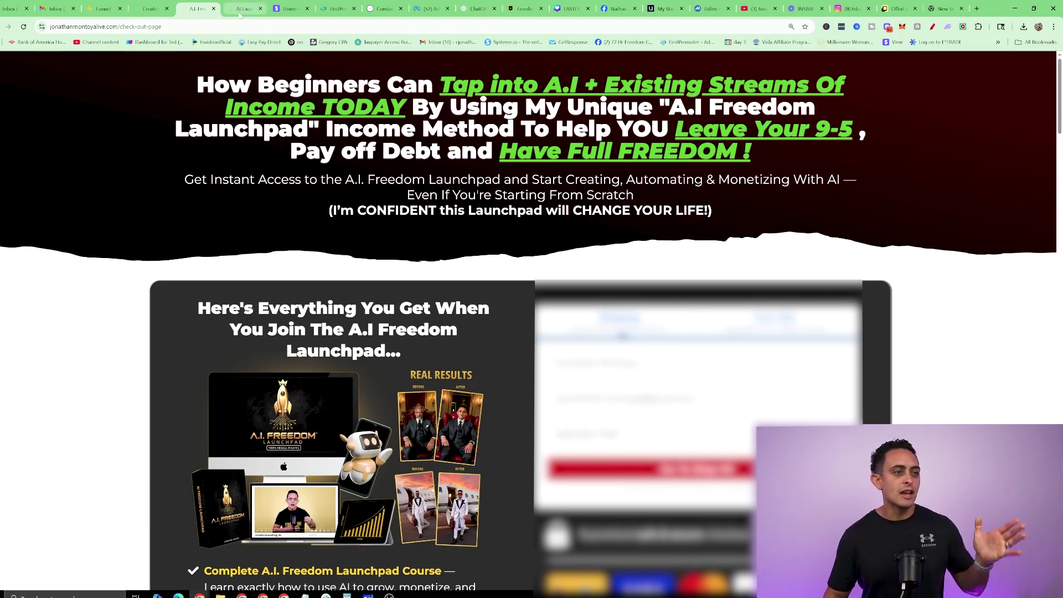
{"action": "left_click", "coordinate": [239, 11]}
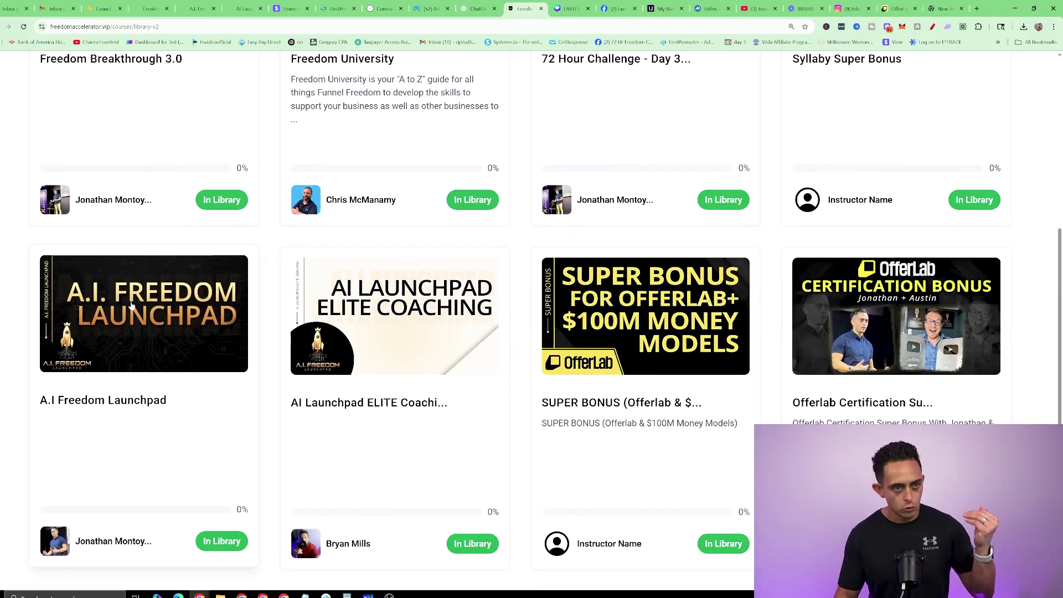
Open the A.I Freedom Launchpad course and expand its '100% Profits Reselling This Program' section
{"action": "left_click", "coordinate": [131, 305]}
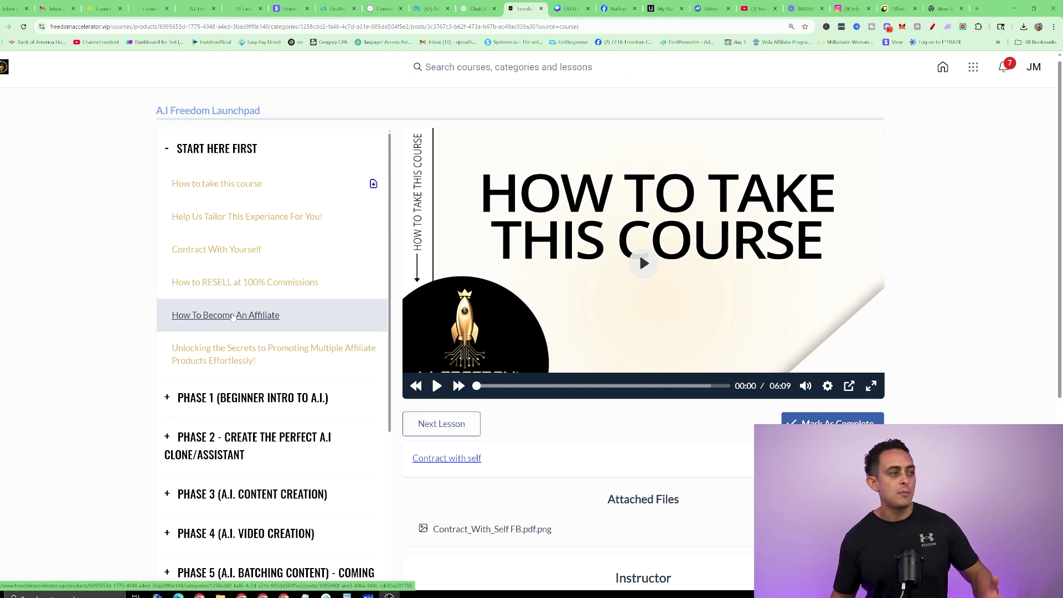
{"action": "scroll", "coordinate": [233, 316], "scroll_direction": "down", "scroll_amount": 5}
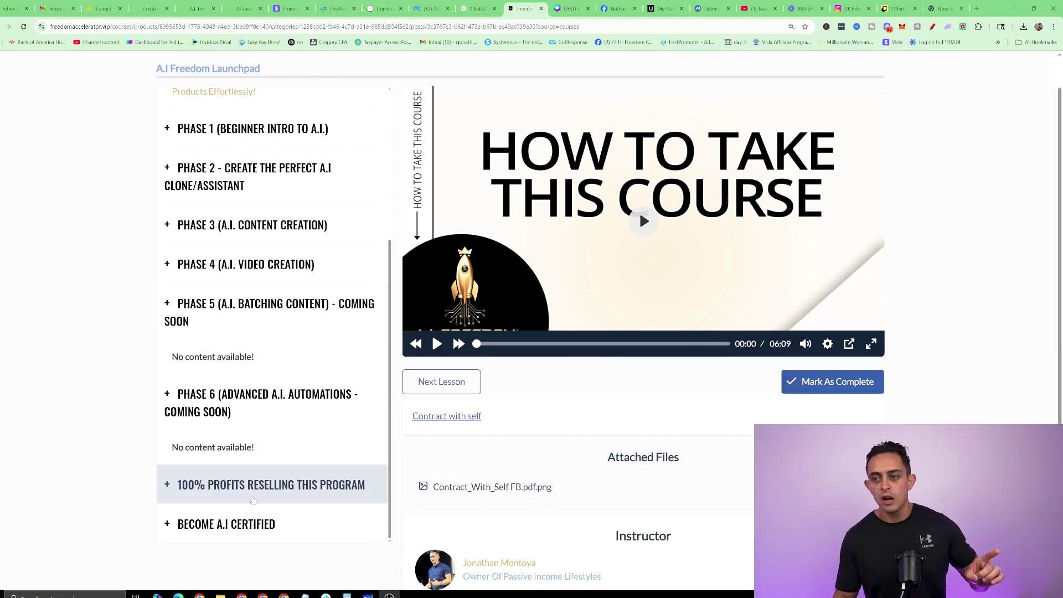
{"action": "left_click", "coordinate": [254, 501]}
{"action": "scroll", "coordinate": [249, 460], "scroll_direction": "down", "scroll_amount": 1}
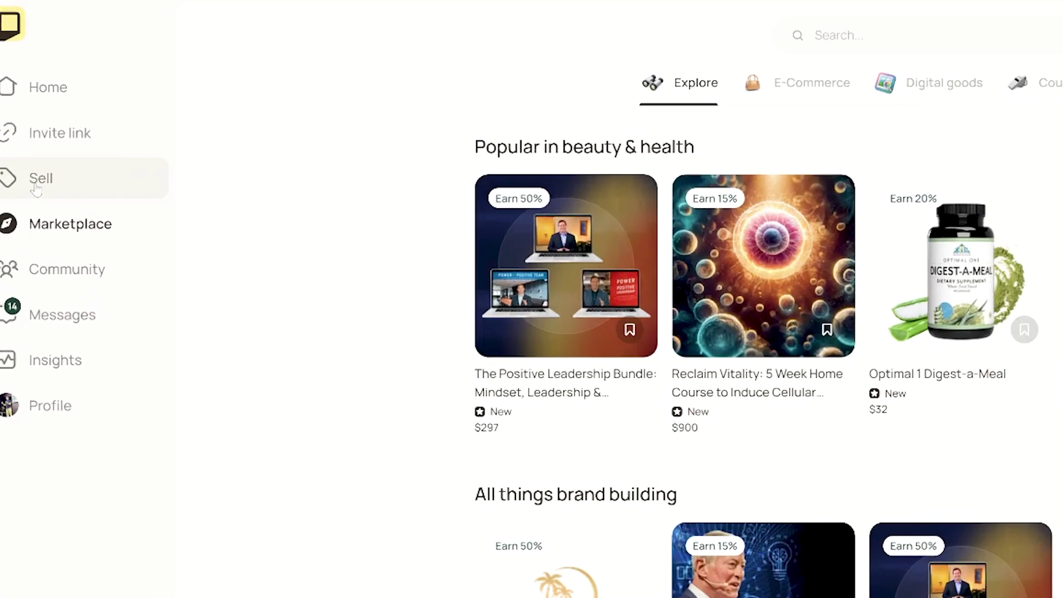
From the Sell > Vault offers list, start a new offer in the setup wizard
{"action": "left_click", "coordinate": [36, 190]}
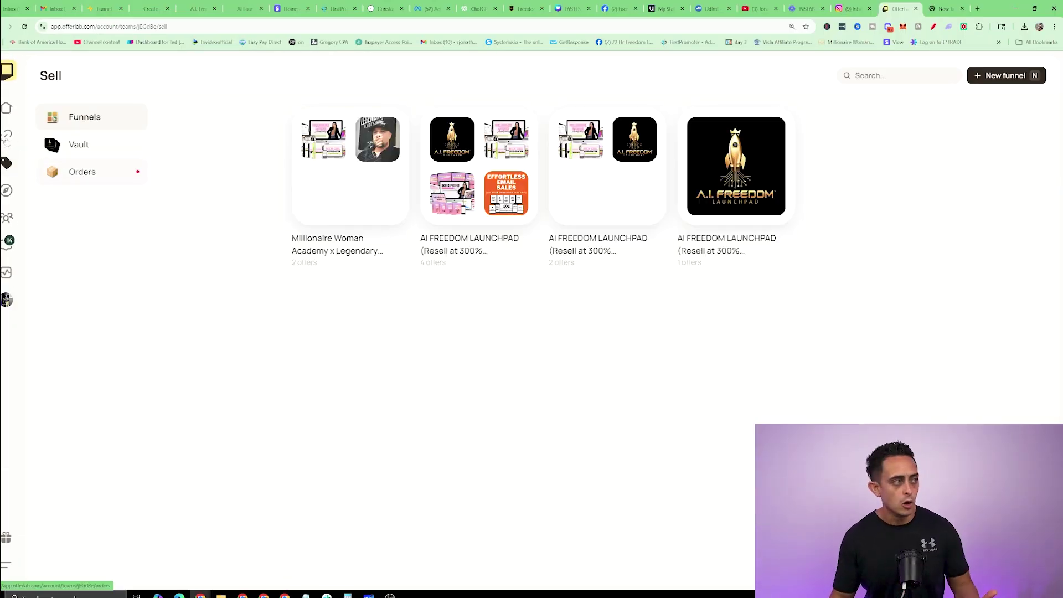
{"action": "left_click", "coordinate": [79, 148]}
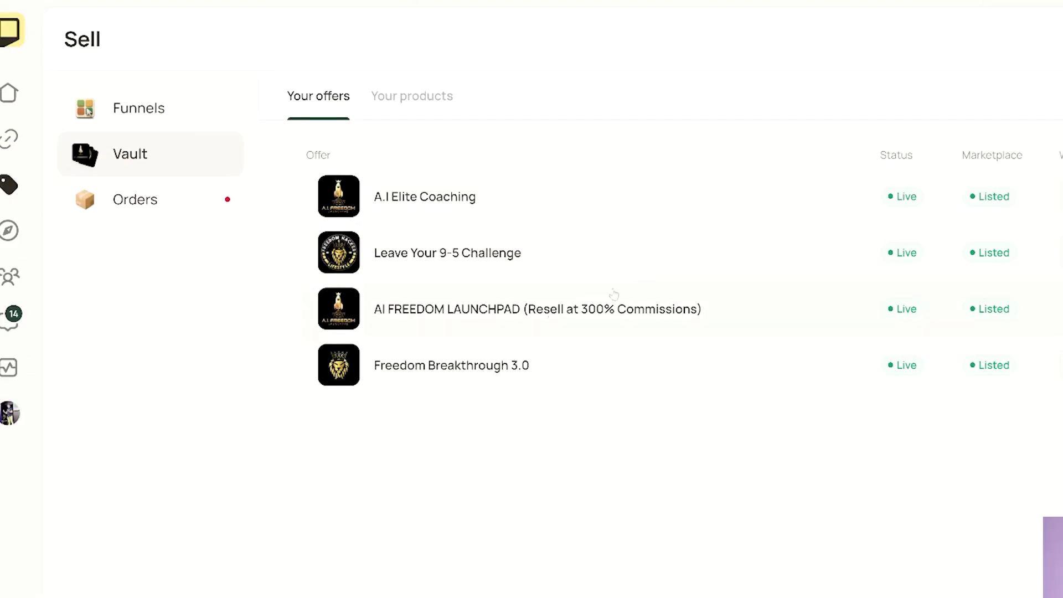
{"action": "left_click", "coordinate": [932, 26]}
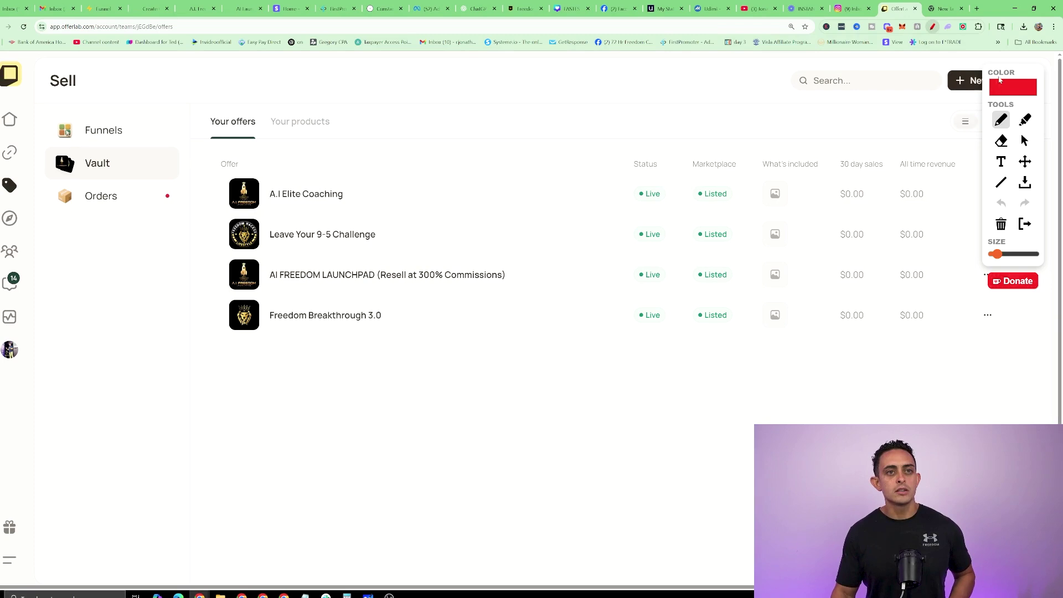
{"action": "left_click", "coordinate": [990, 80]}
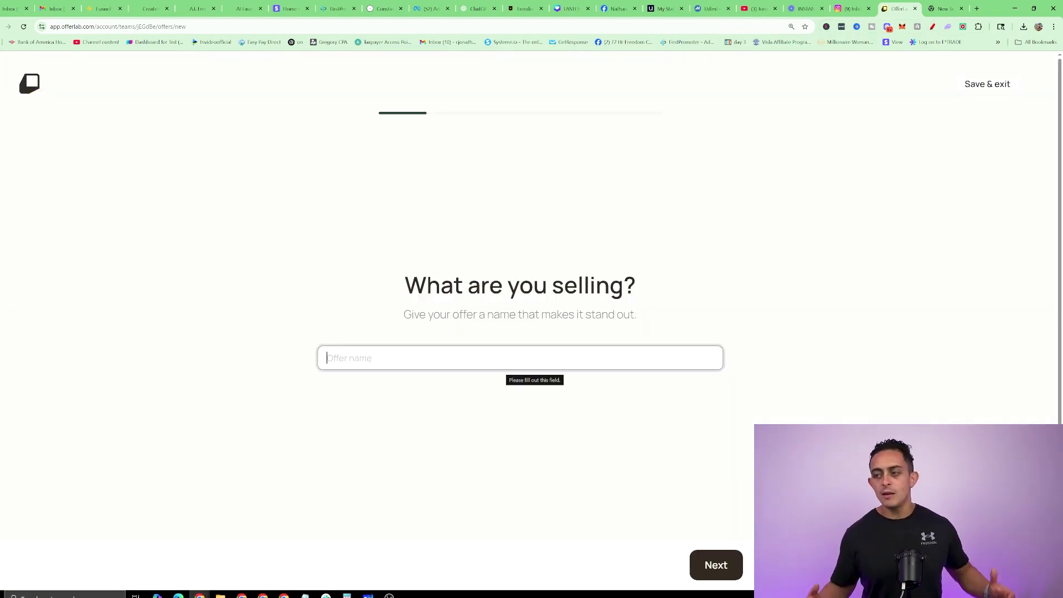
Name the offer 'Ai Freedom Launchpad' plus the seller's name version label, and set it to Digital
{"action": "type", "text": "Ai F"}
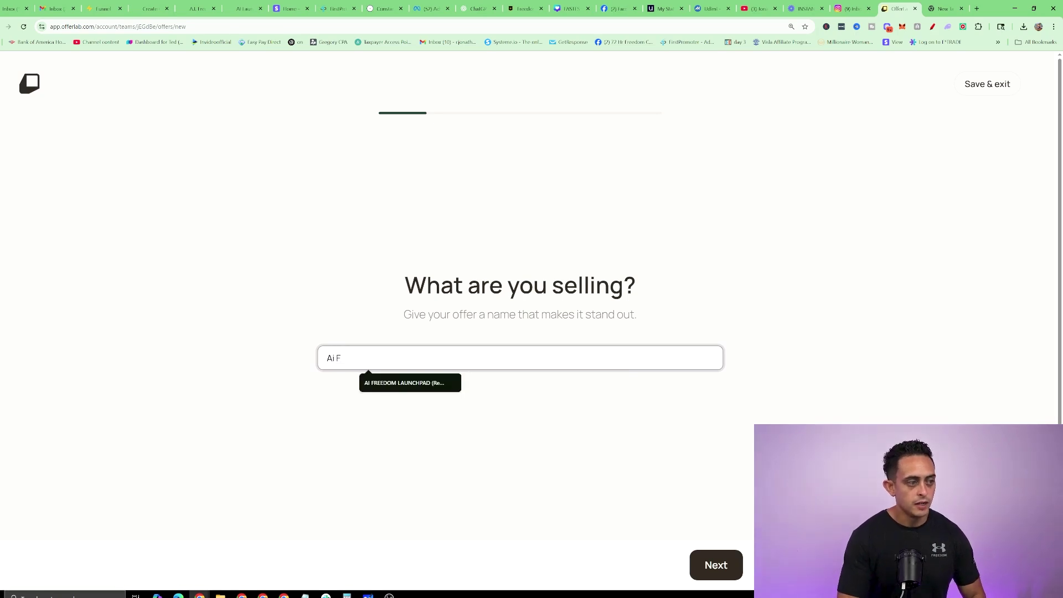
{"action": "type", "text": "reedom Launchpad"}
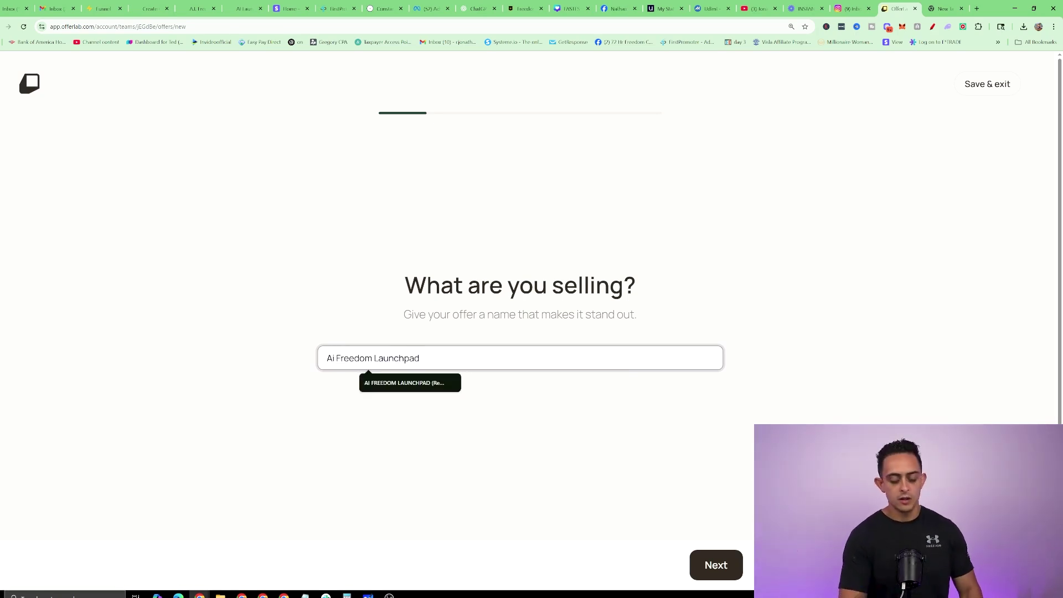
{"action": "type", "text": " - Jane Smith Version"}
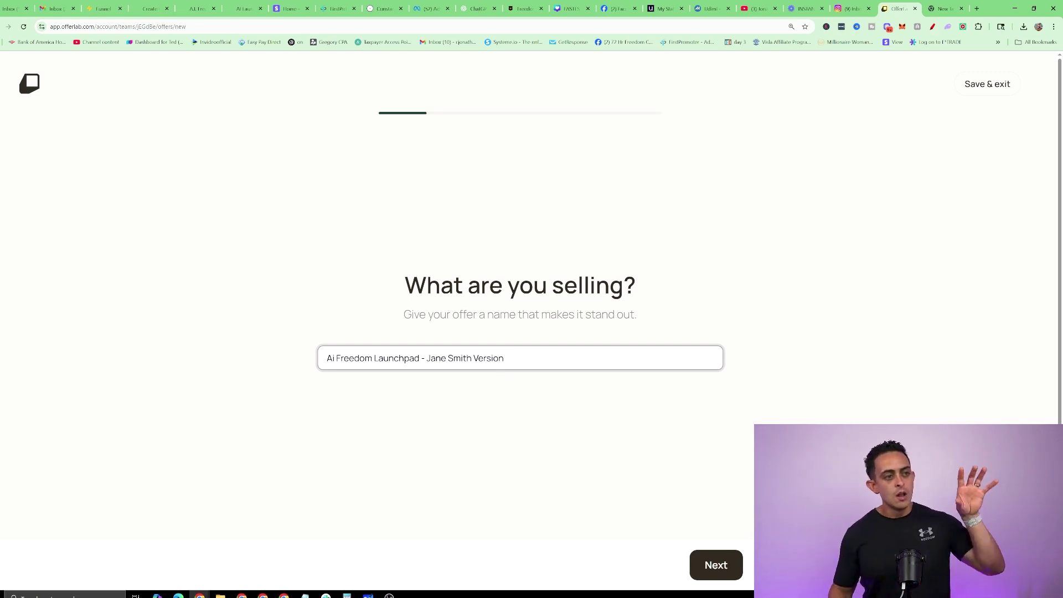
{"action": "left_click", "coordinate": [720, 555]}
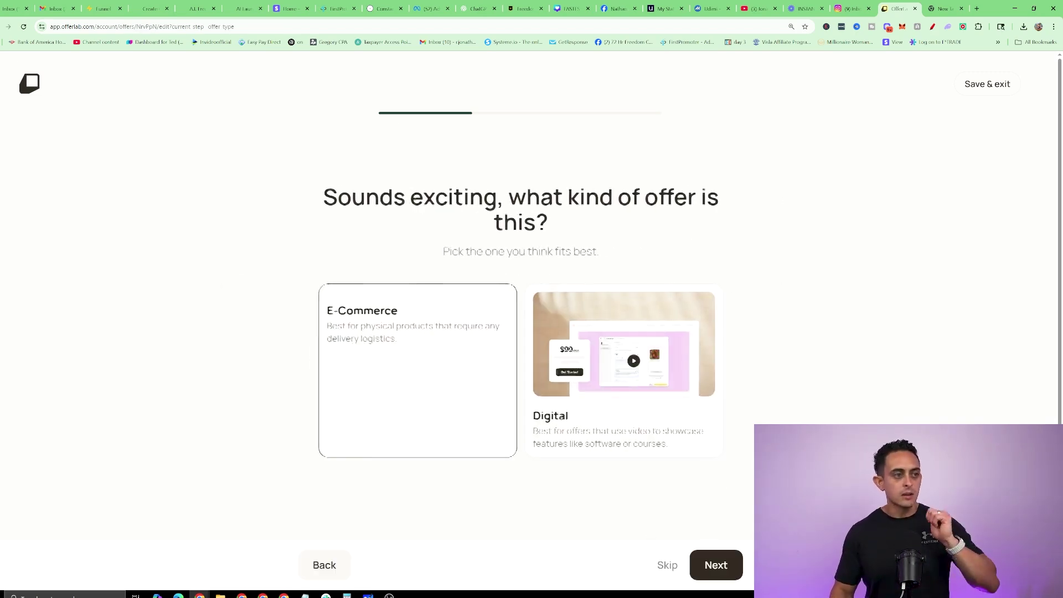
{"action": "left_click", "coordinate": [629, 349]}
{"action": "left_click", "coordinate": [718, 554]}
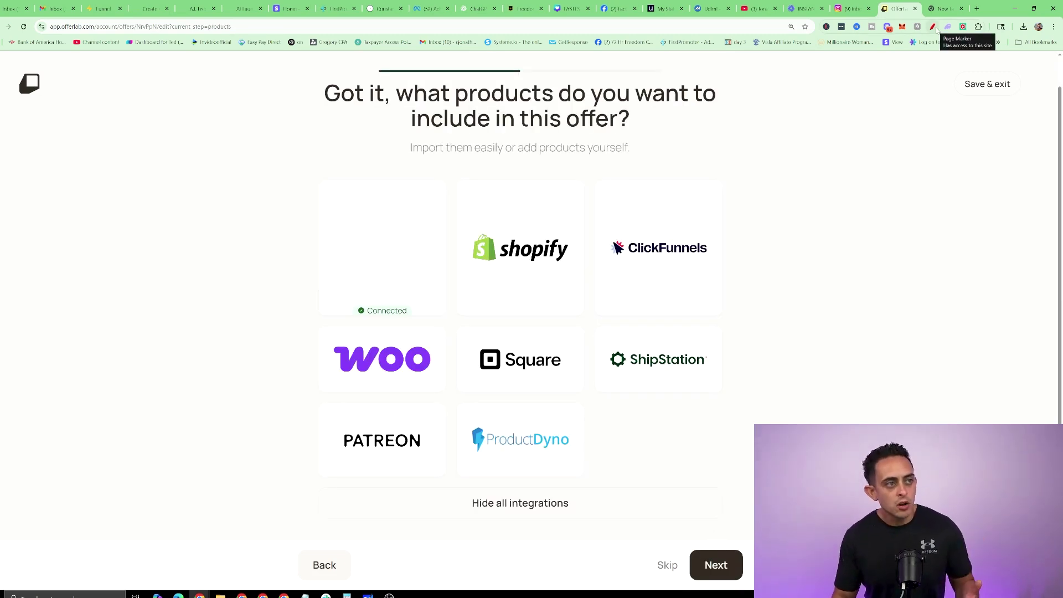
Circle the connected integration card in red, briefly checking the Funnel Freedom funnel page
{"action": "left_click", "coordinate": [934, 27]}
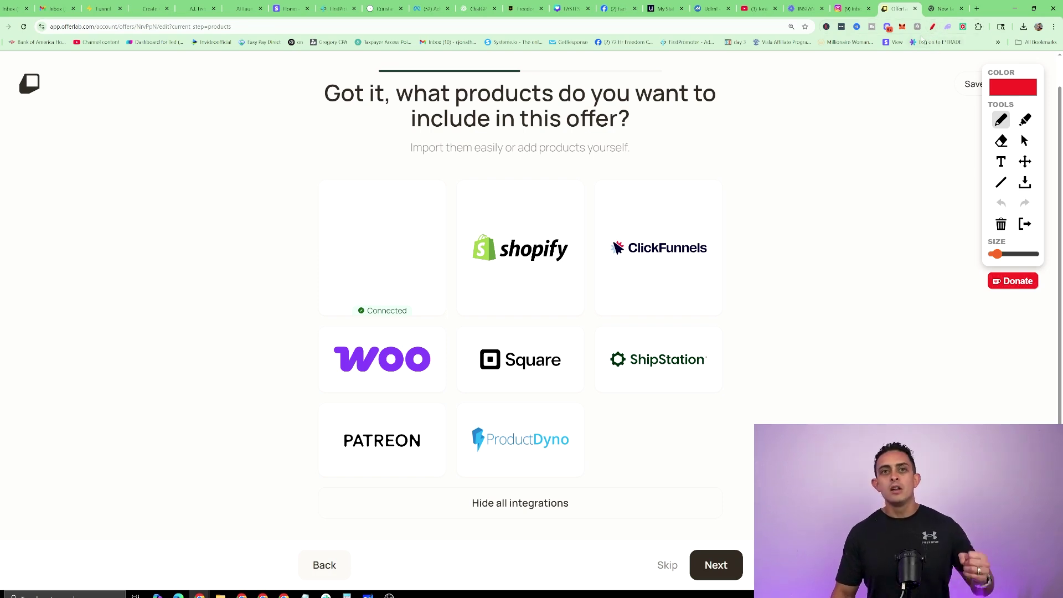
{"action": "mouse_move", "coordinate": [445, 227]}
{"action": "left_mouse_down"}
{"action": "mouse_move", "coordinate": [393, 197]}
{"action": "mouse_move", "coordinate": [325, 279]}
{"action": "mouse_move", "coordinate": [457, 246]}
{"action": "mouse_move", "coordinate": [421, 205]}
{"action": "left_mouse_up"}
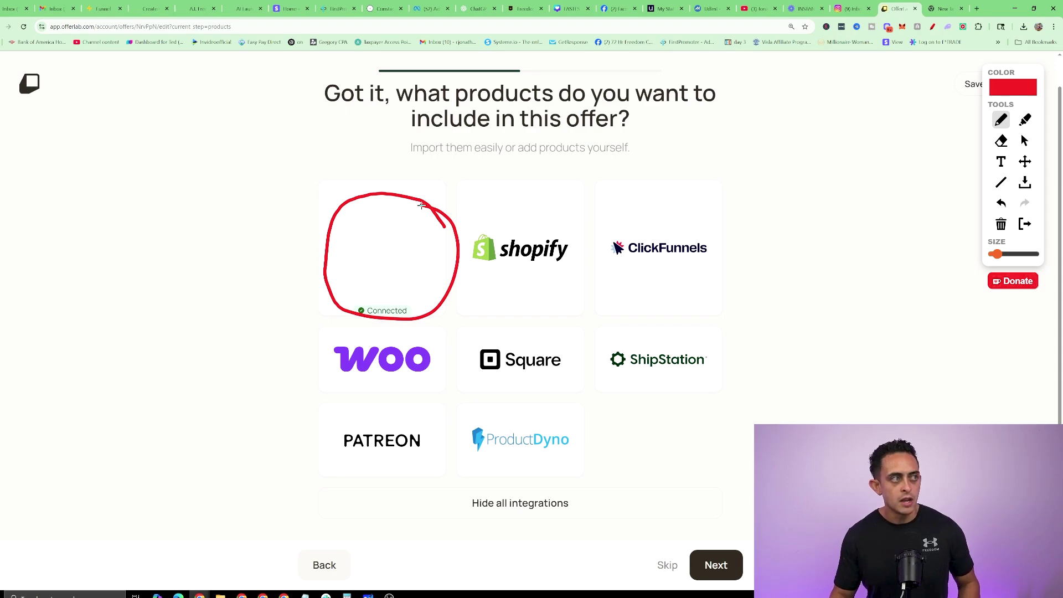
{"action": "left_click", "coordinate": [103, 9]}
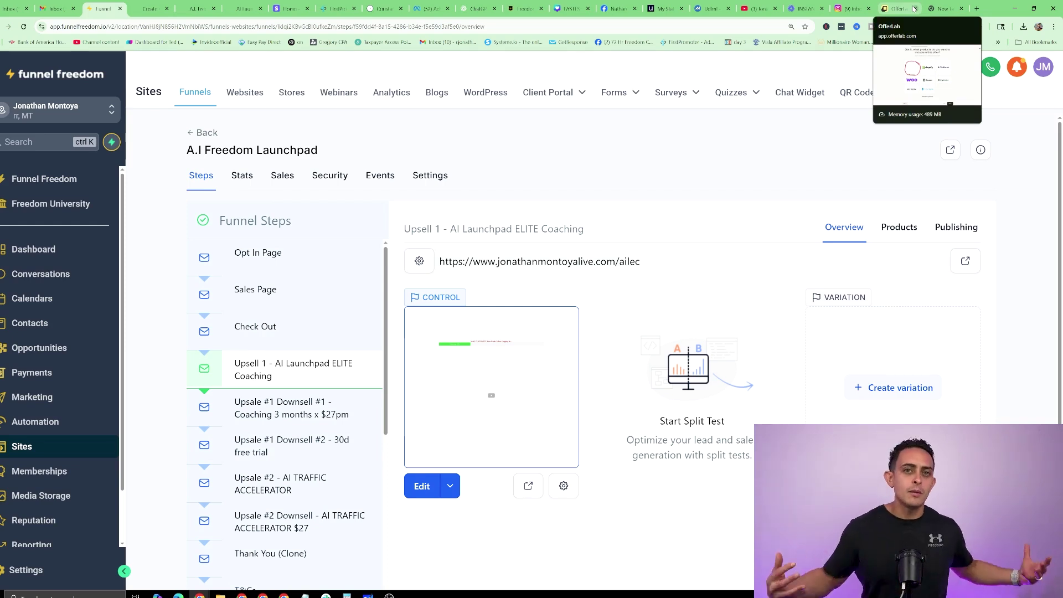
{"action": "left_click", "coordinate": [905, 8]}
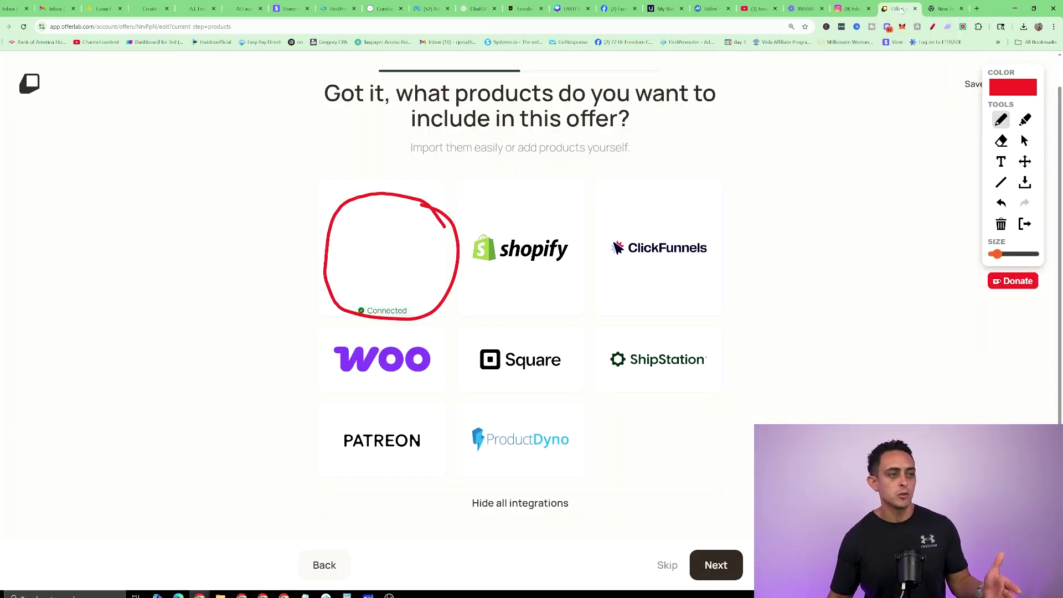
Write 'High Level' beside the circle, clear the drawing, and open the GoHighLevel product import
{"action": "mouse_move", "coordinate": [356, 221]}
{"action": "left_mouse_down"}
{"action": "mouse_move", "coordinate": [363, 247]}
{"action": "mouse_move", "coordinate": [393, 232]}
{"action": "mouse_move", "coordinate": [388, 255]}
{"action": "left_mouse_up"}
{"action": "mouse_move", "coordinate": [407, 216]}
{"action": "left_mouse_down"}
{"action": "mouse_move", "coordinate": [388, 280]}
{"action": "mouse_move", "coordinate": [430, 287]}
{"action": "left_mouse_up"}
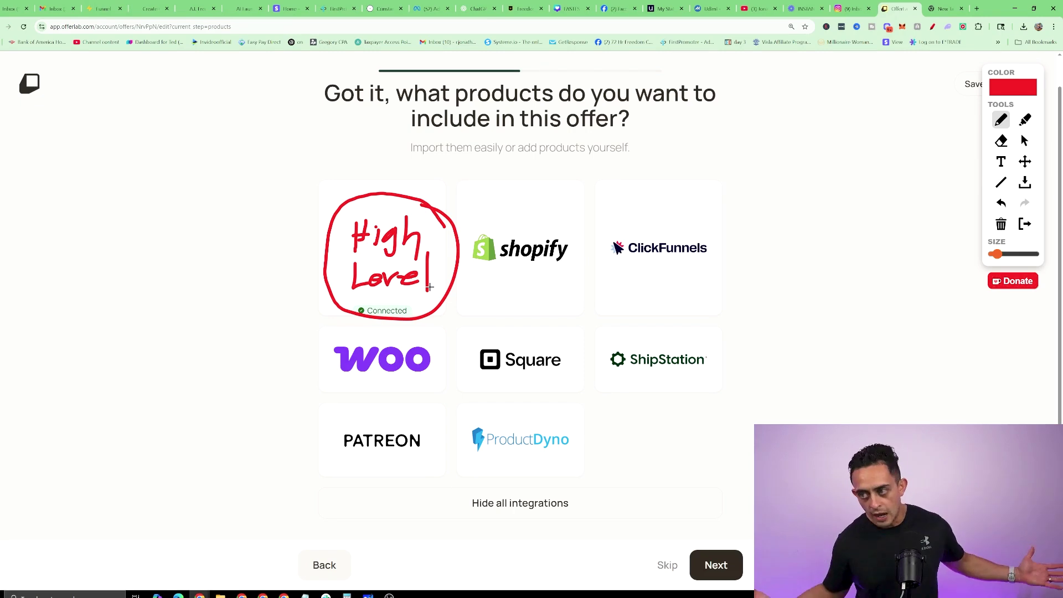
{"action": "key", "text": "Escape"}
{"action": "left_click", "coordinate": [402, 259]}
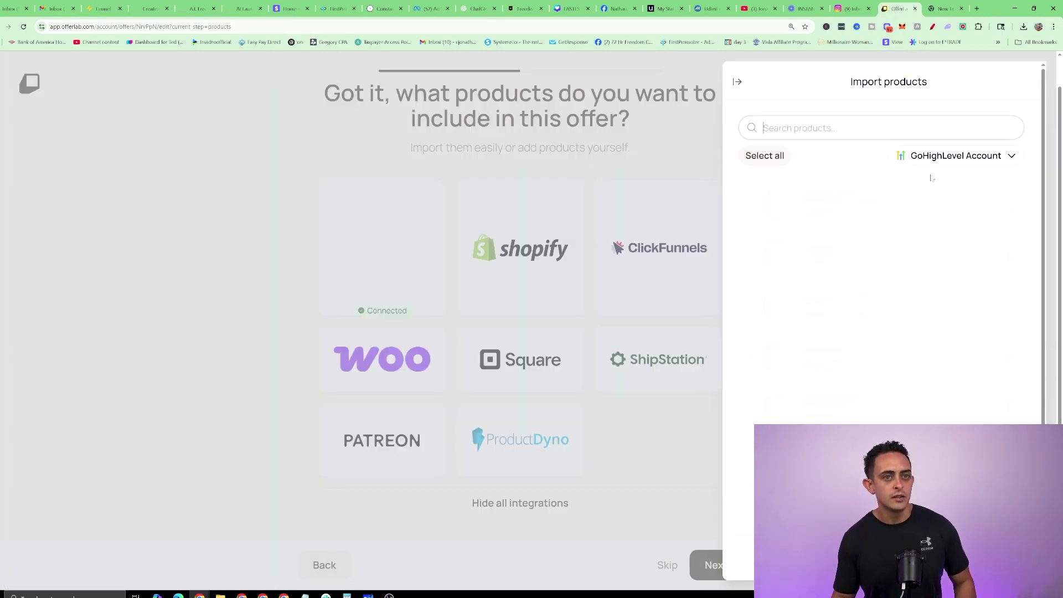
Circle the GoHighLevel Account row, close the empty Import products drawer, and continue to pricing
{"action": "left_click", "coordinate": [932, 26]}
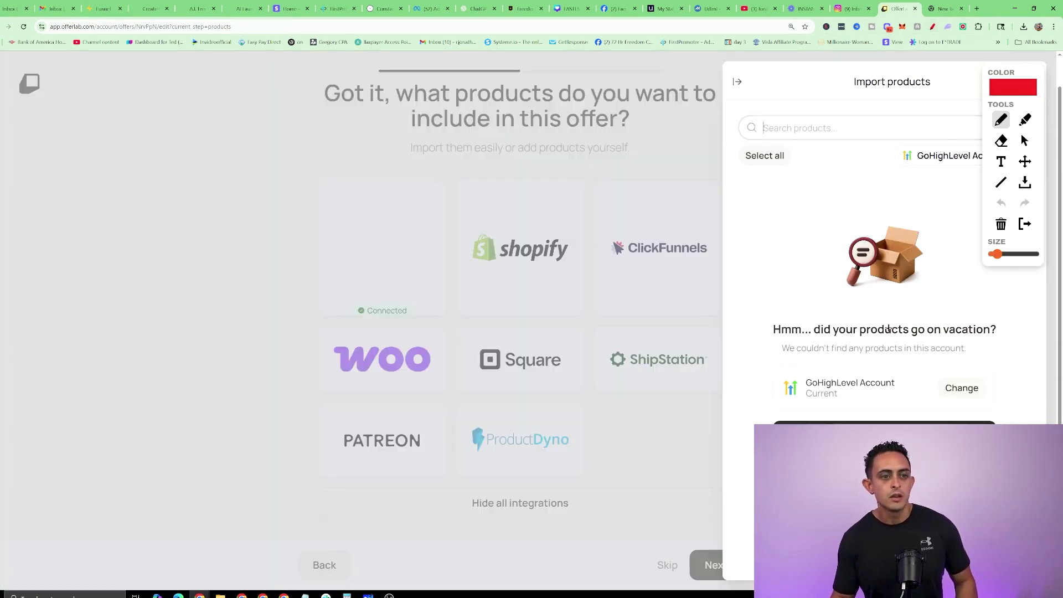
{"action": "mouse_move", "coordinate": [904, 369]}
{"action": "left_mouse_down"}
{"action": "mouse_move", "coordinate": [902, 421]}
{"action": "mouse_move", "coordinate": [844, 373]}
{"action": "left_mouse_up"}
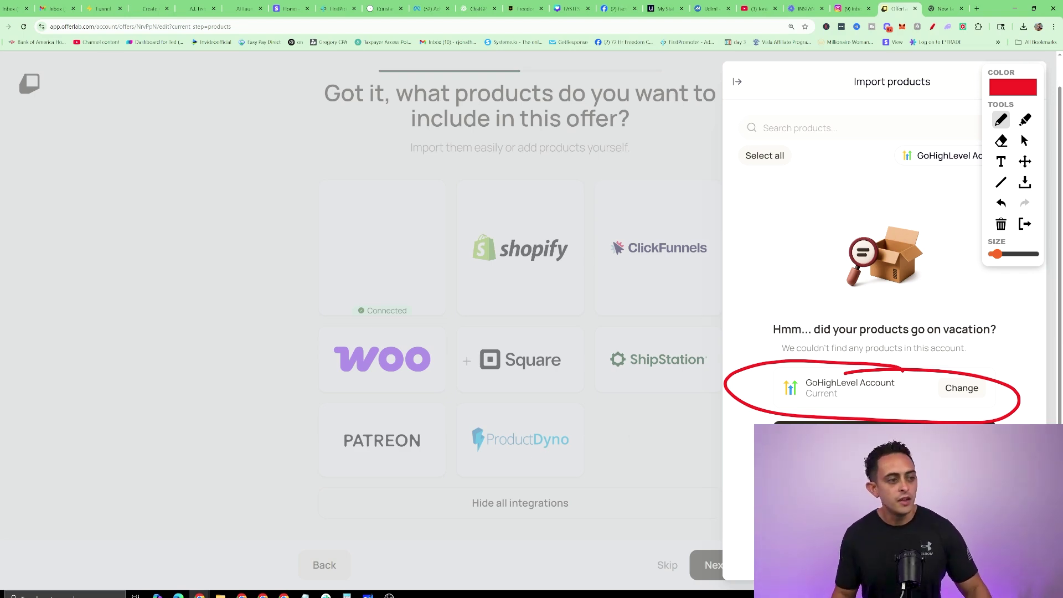
{"action": "key", "text": "Escape"}
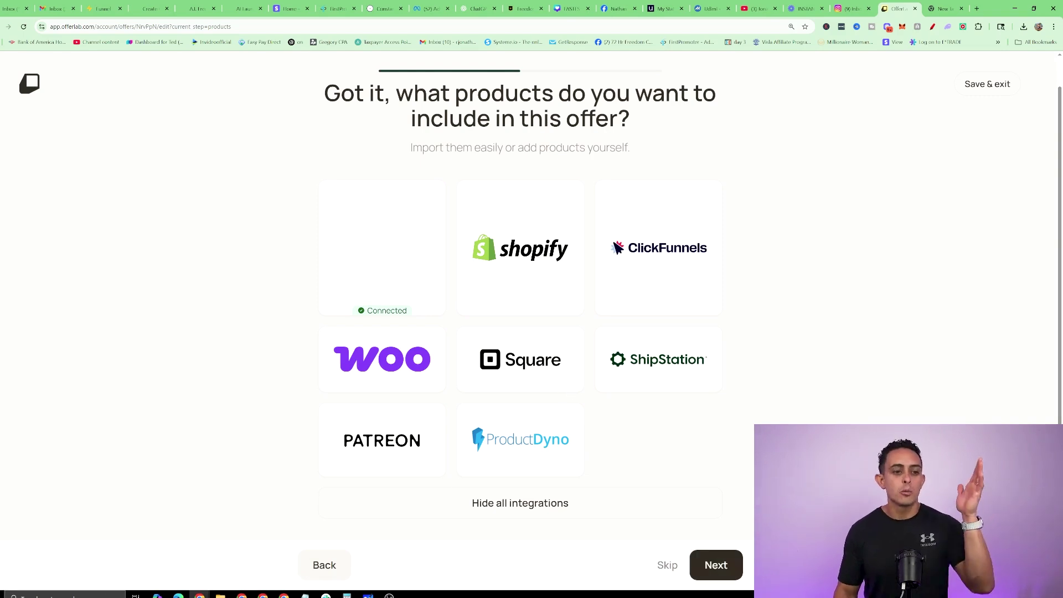
{"action": "left_click", "coordinate": [713, 573]}
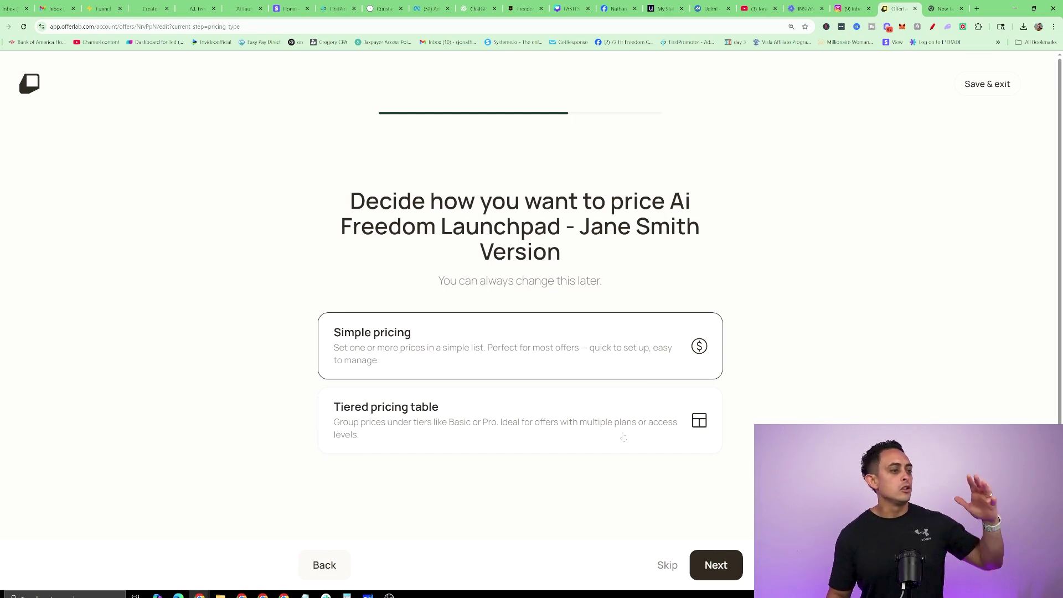
Move the new offer past the pricing choice with Simple pricing
{"action": "left_click", "coordinate": [723, 563]}
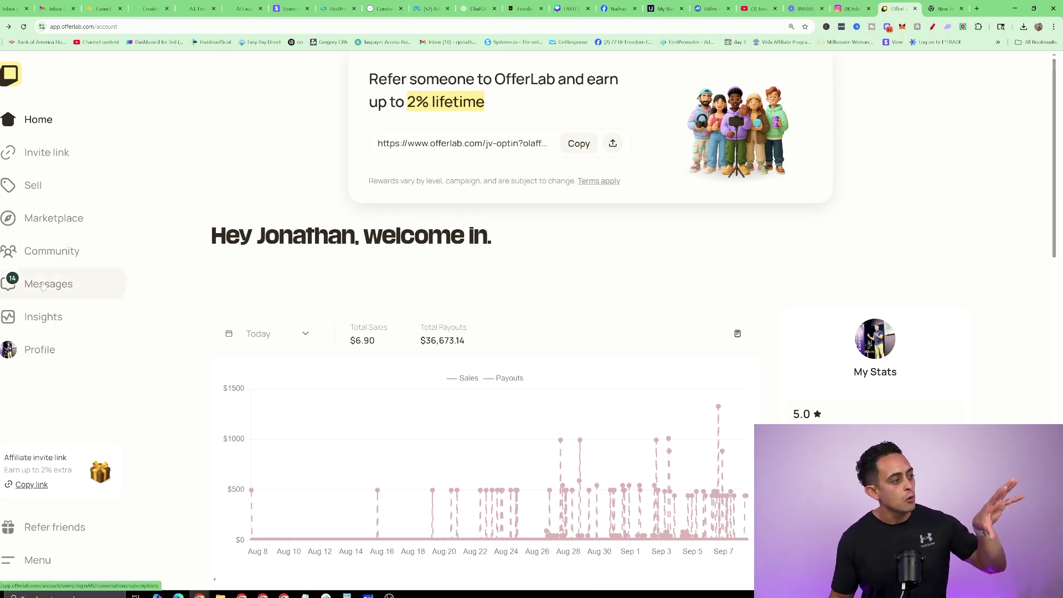
Open the Messages inbox and scroll through the conversation list to the affiliate's promotion request
{"action": "left_click", "coordinate": [62, 280]}
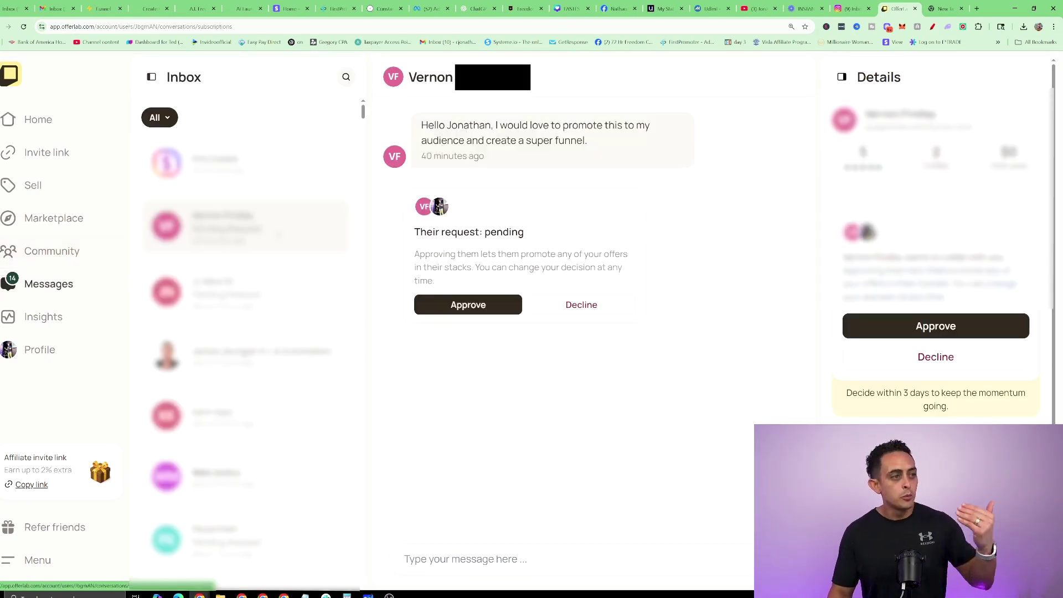
{"action": "scroll", "coordinate": [244, 332], "scroll_direction": "down", "scroll_amount": 7}
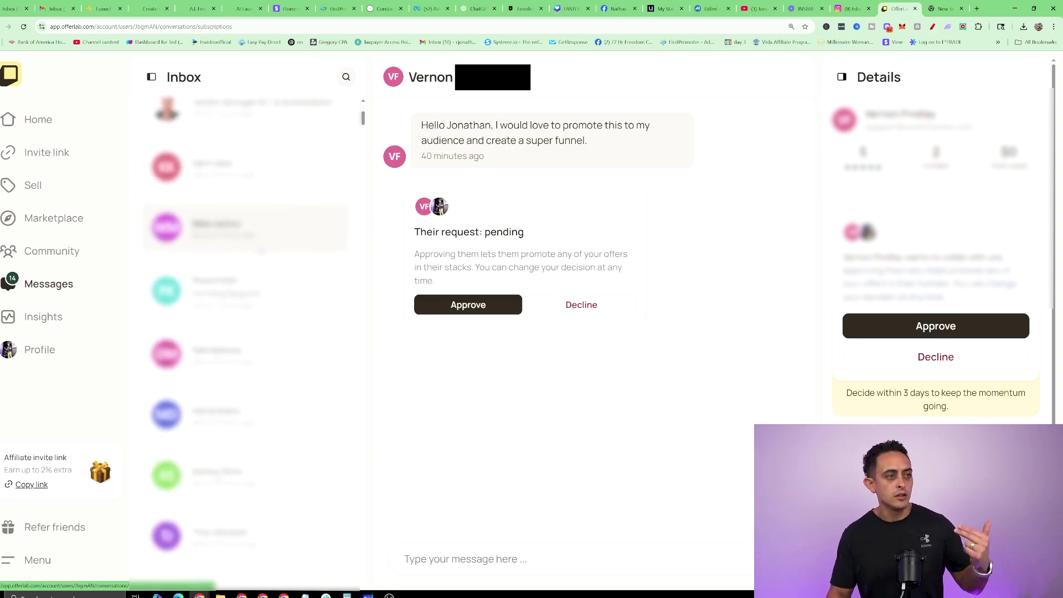
{"action": "scroll", "coordinate": [244, 332], "scroll_direction": "down", "scroll_amount": 5}
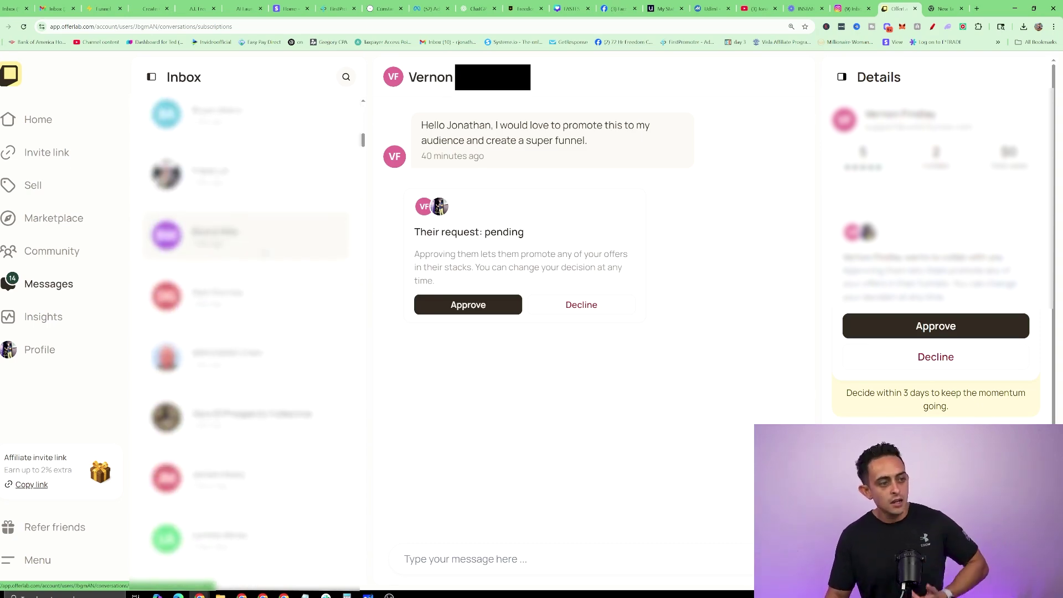
{"action": "scroll", "coordinate": [258, 260], "scroll_direction": "down", "scroll_amount": 4}
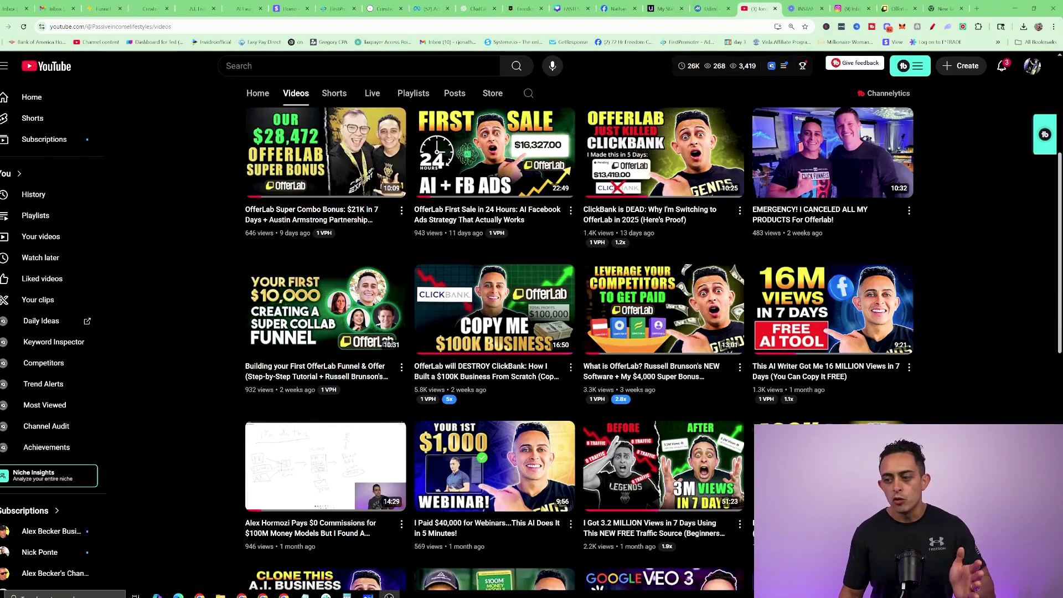
Draw a red circle around the 'Your First $10,000' funnel tutorial thumbnail with the Page Marker pen
{"action": "left_click", "coordinate": [932, 26]}
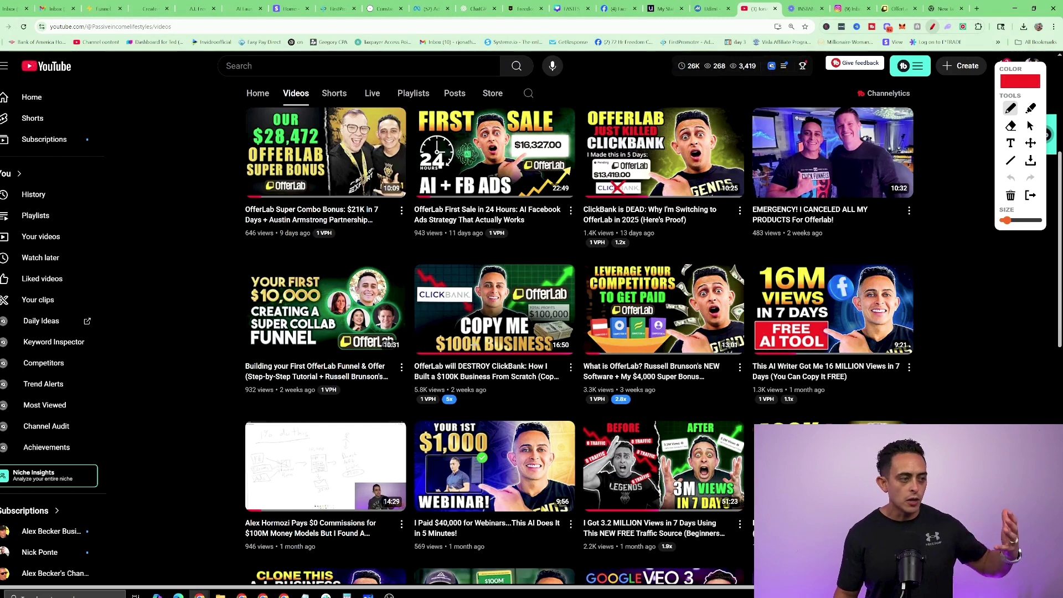
{"action": "left_click_drag", "start_coordinate": [372, 264], "coordinate": [204, 367]}
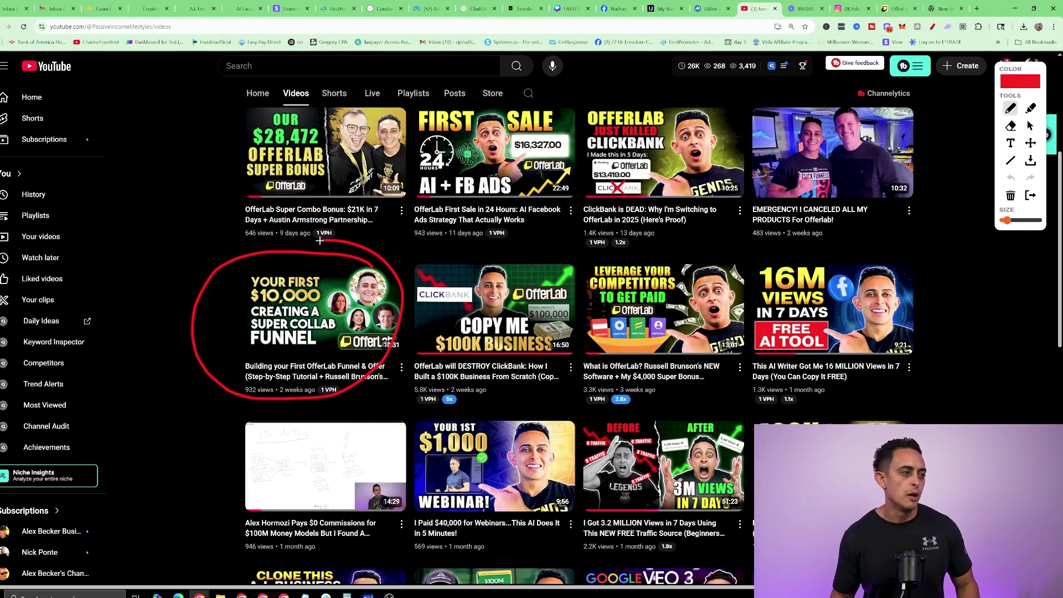